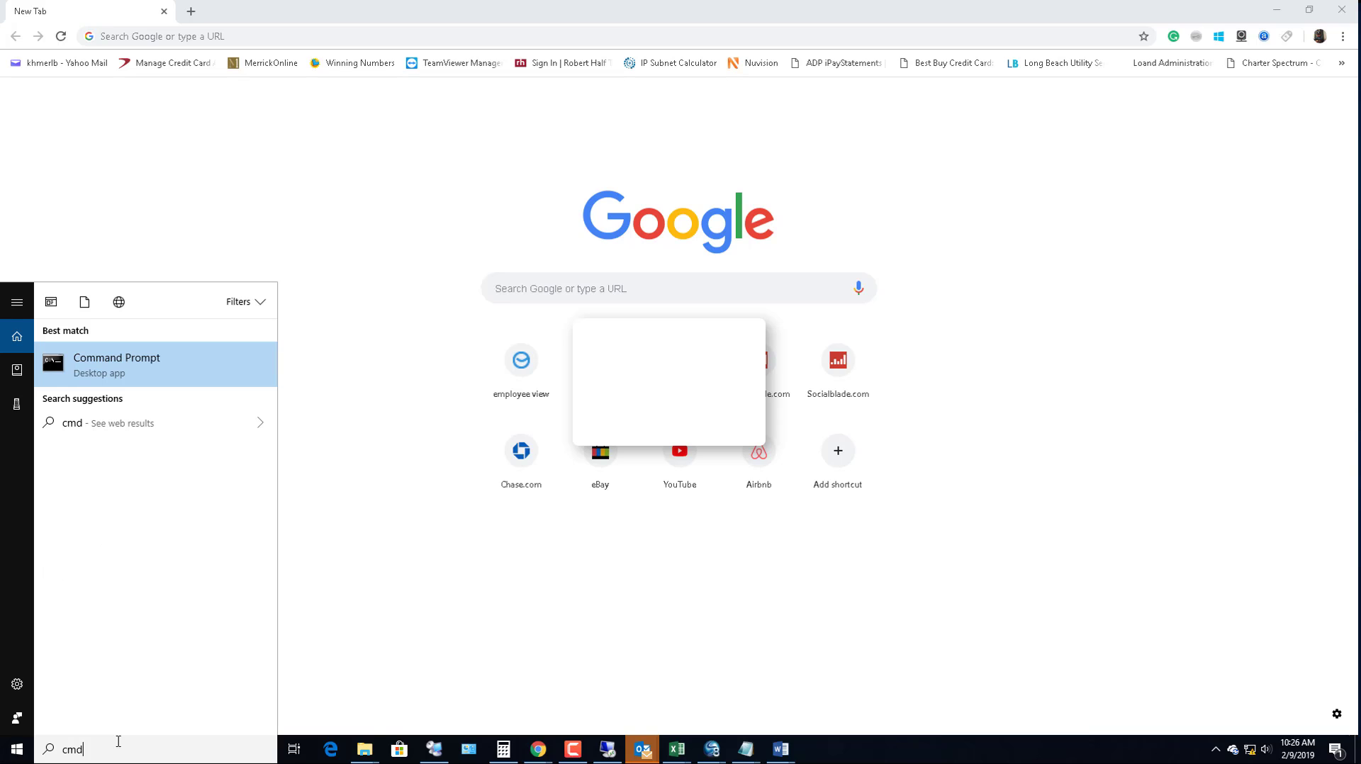
# Run ipconfig in Command Prompt and find the default gateway 192.168.0.1
pyautogui.press('Return')
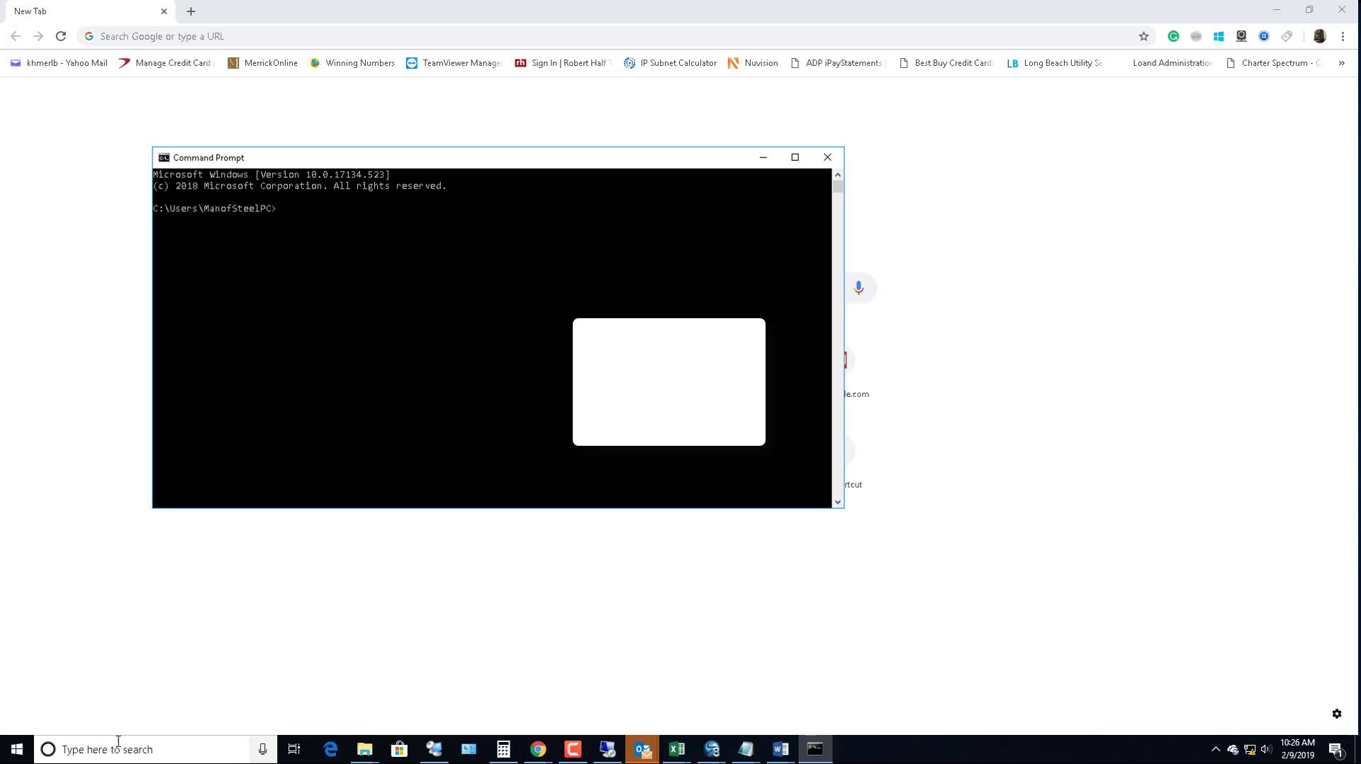
pyautogui.write('ipconfig')
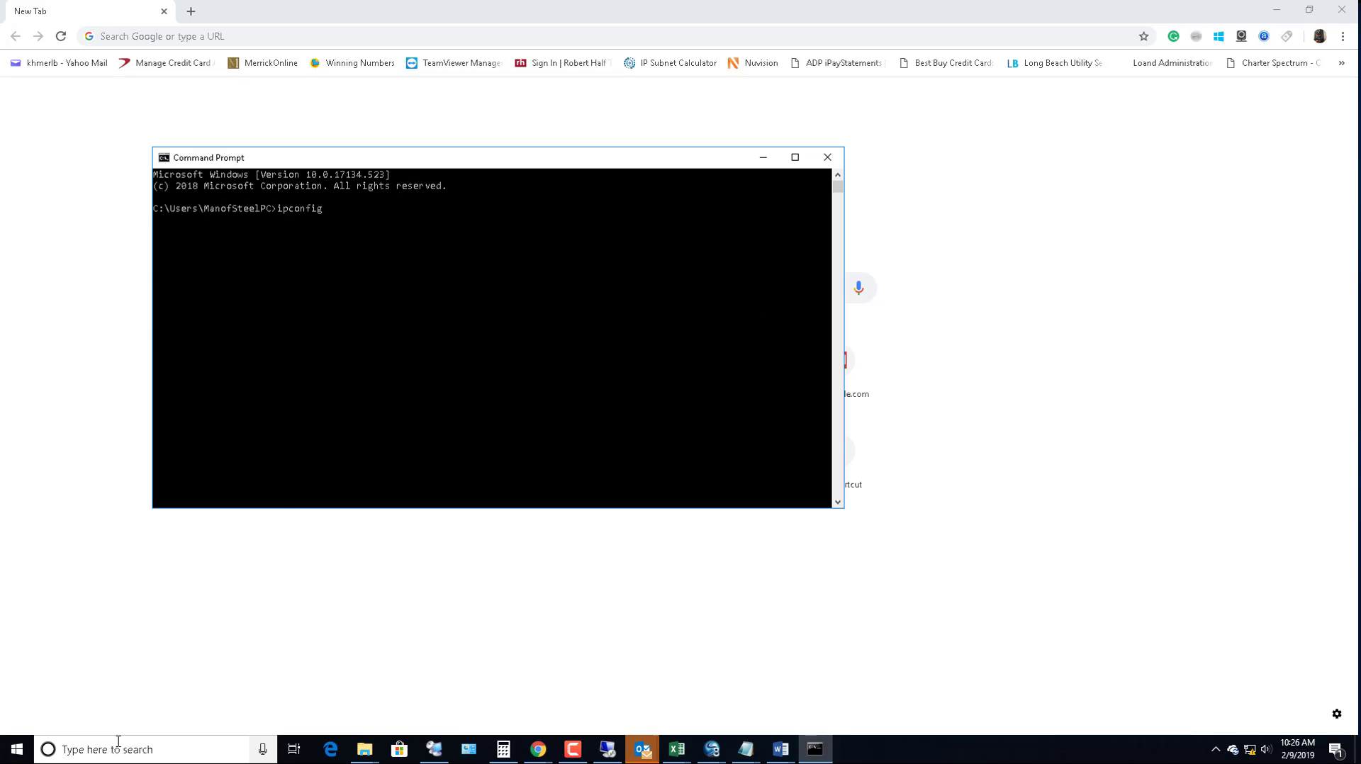
pyautogui.press('Return')
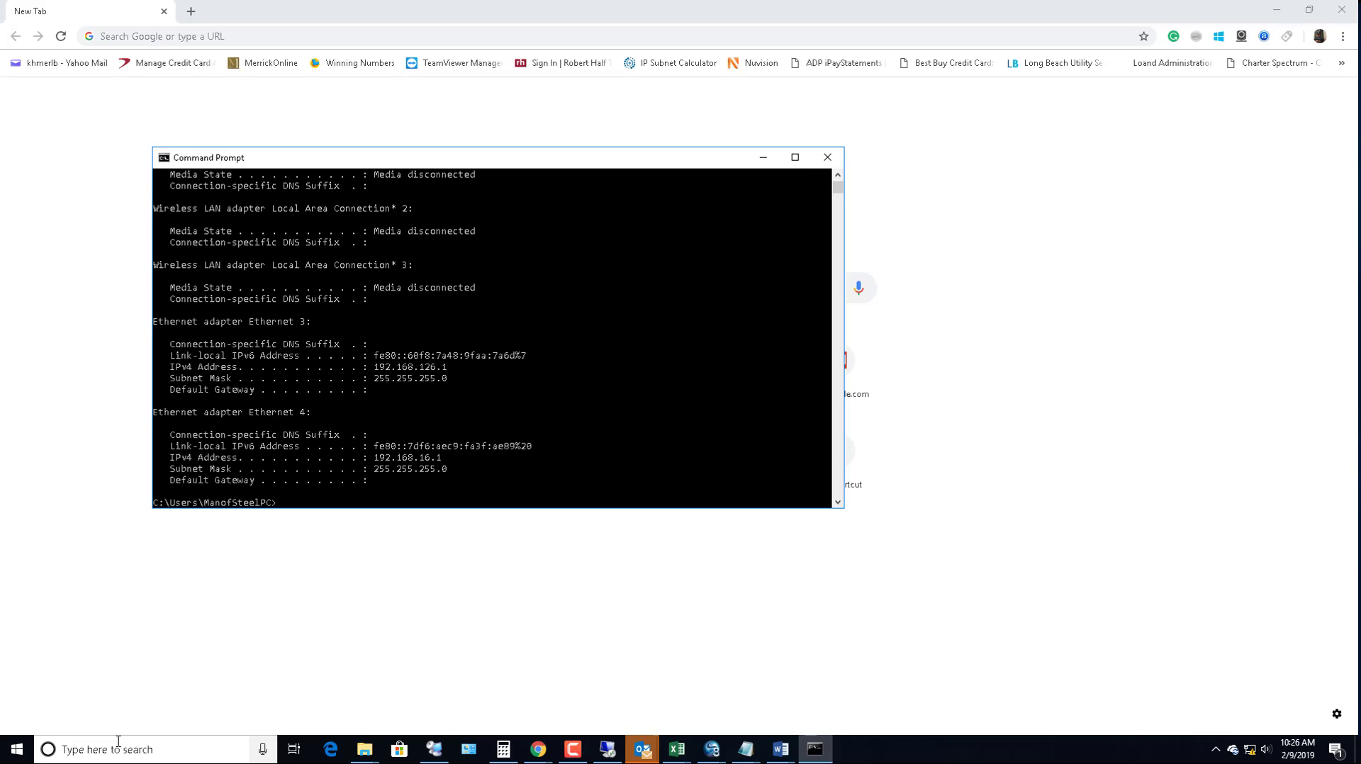
pyautogui.scroll(3, 596, 440)
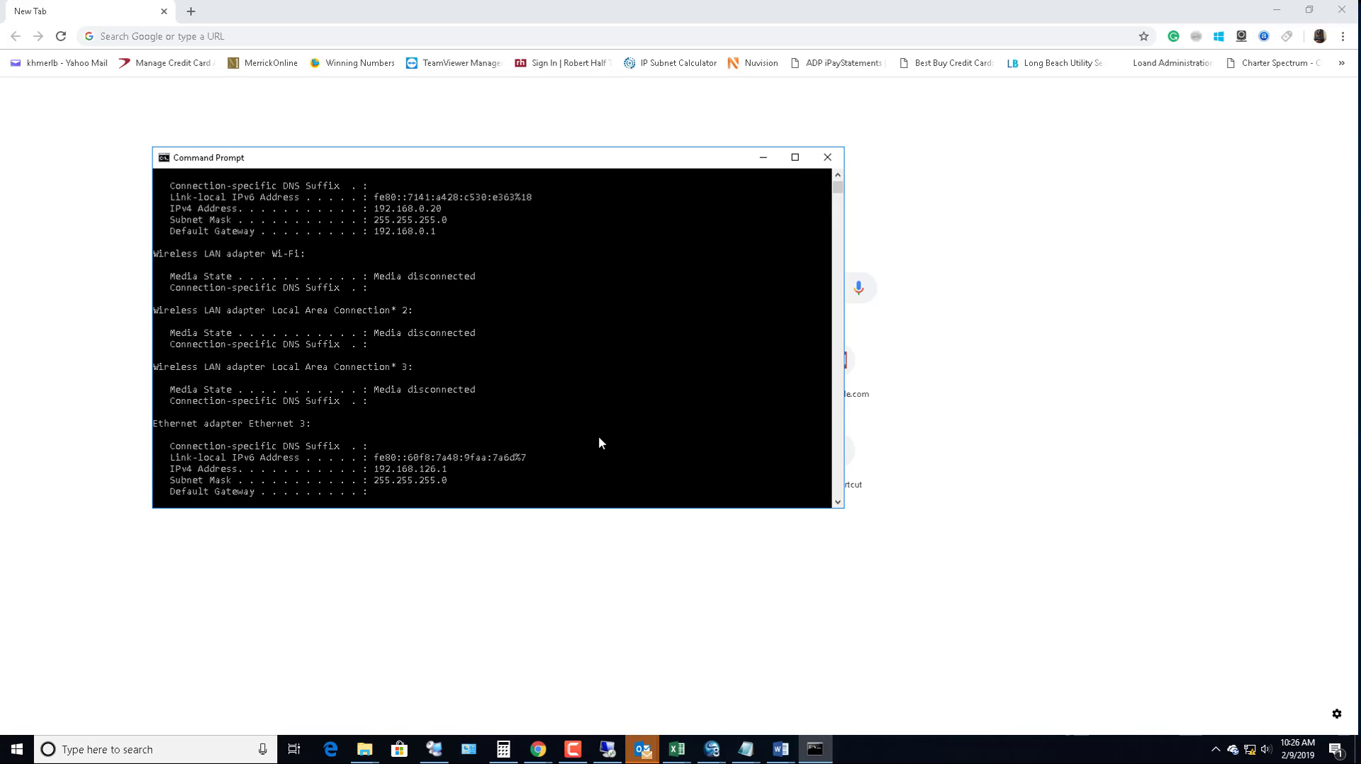
pyautogui.scroll(3, 280, 241)
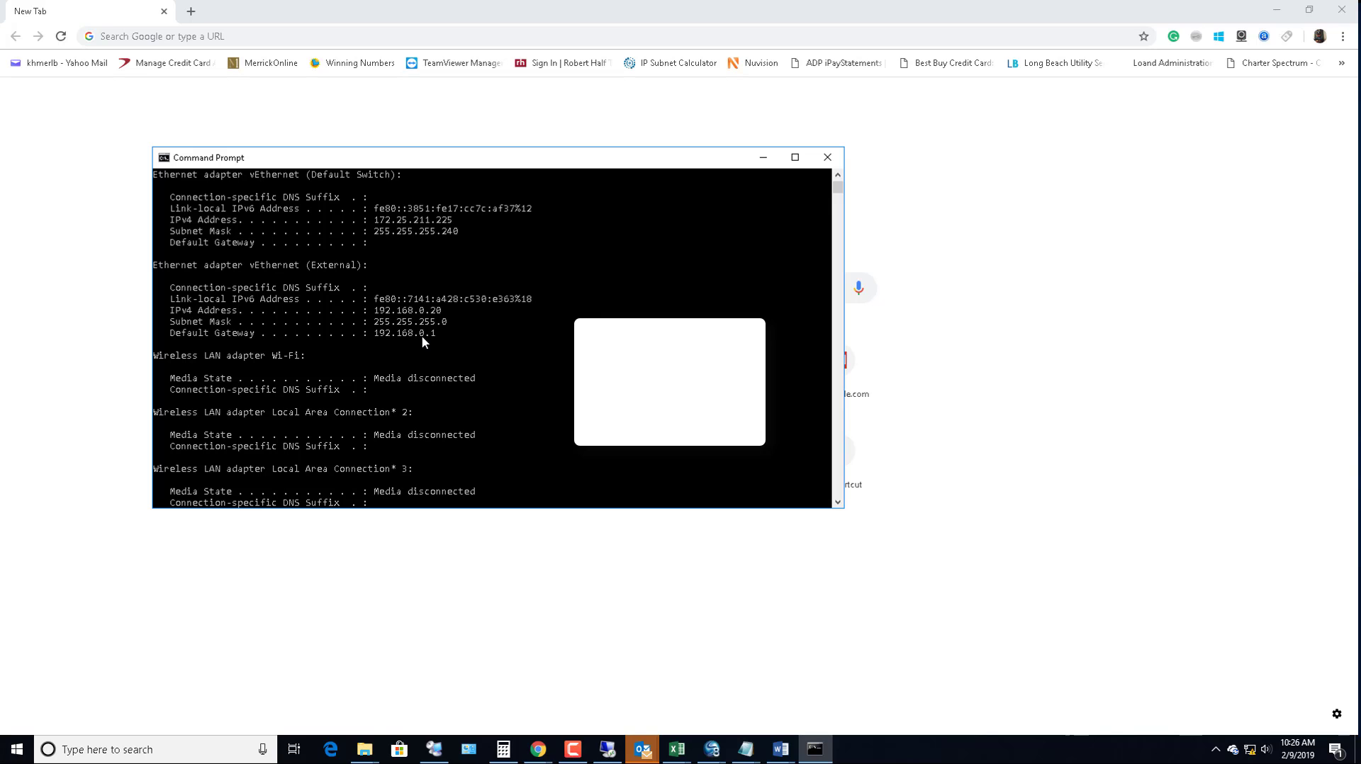
# Go to the router login page at 192.168.0.1 in Chrome
pyautogui.click(369, 31)
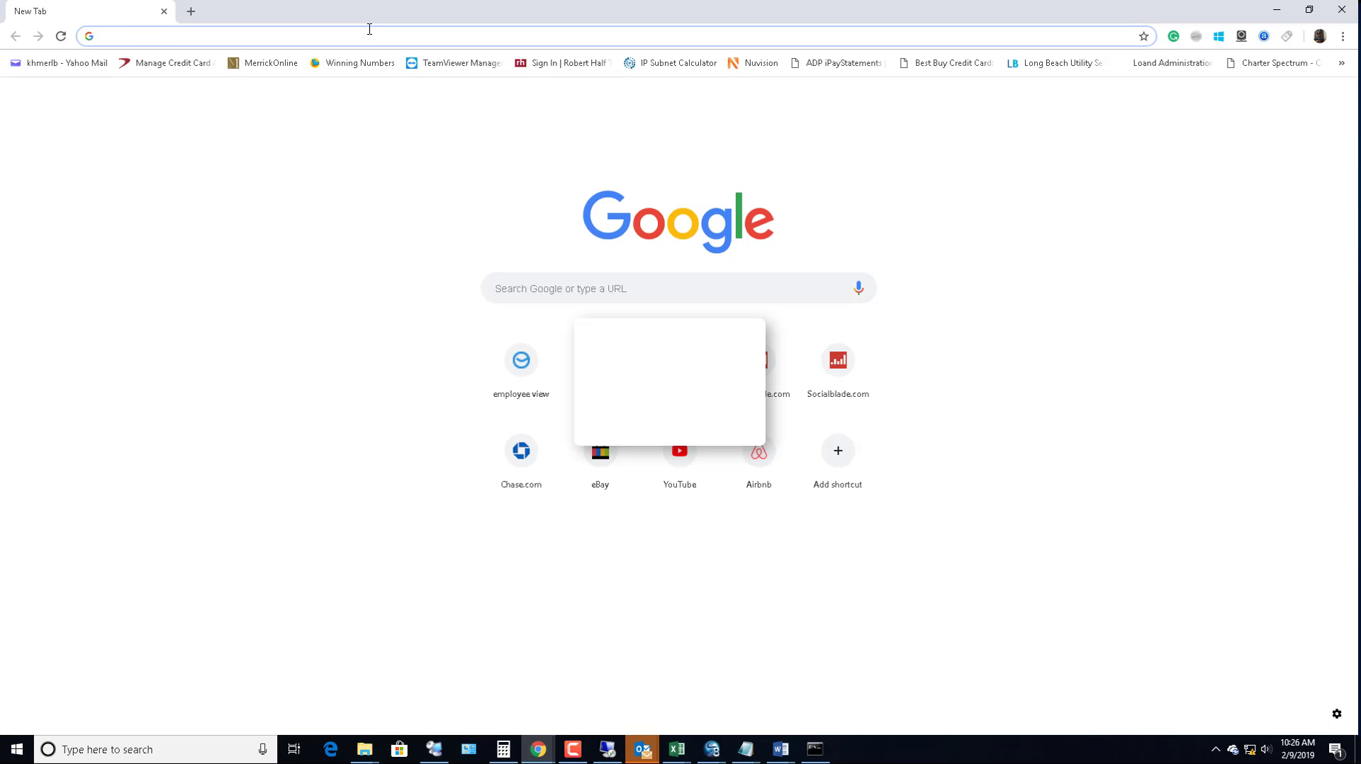
pyautogui.write('192')
pyautogui.press('Right')
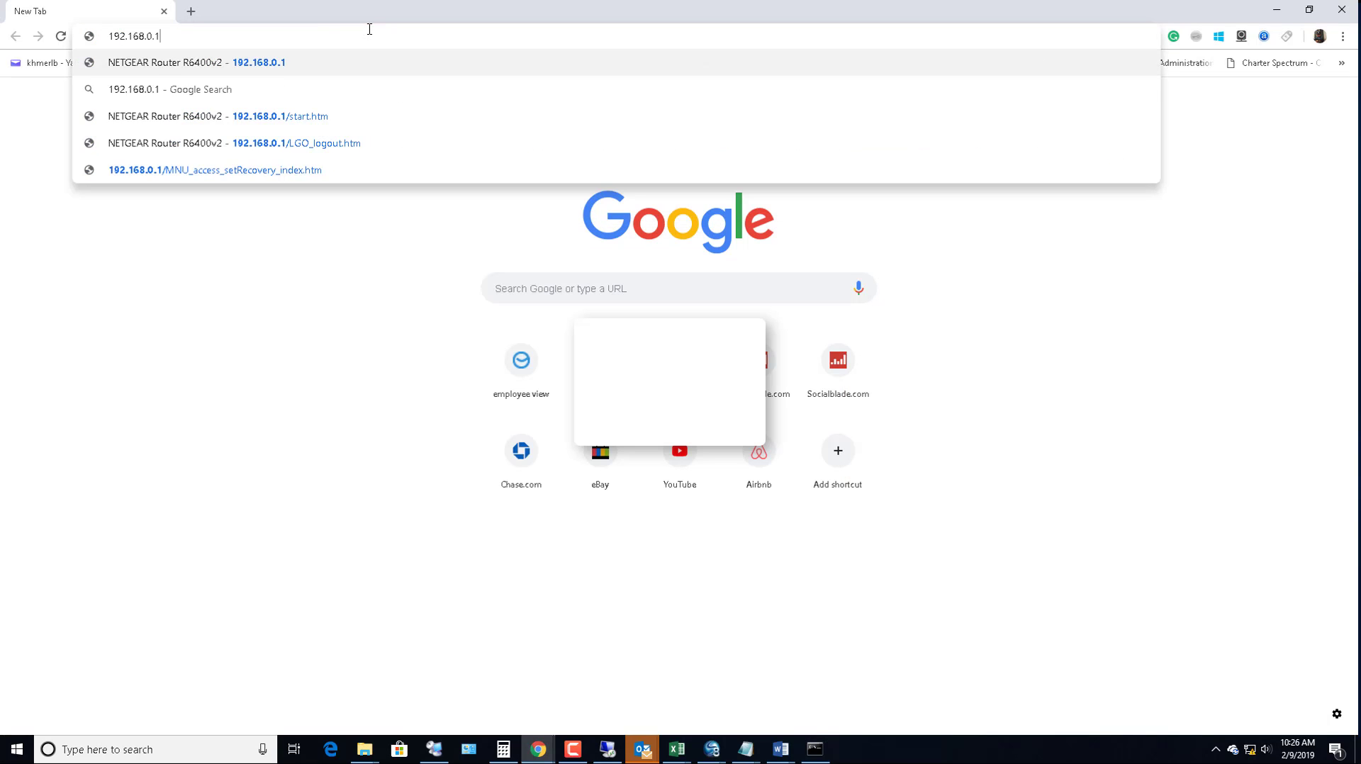
pyautogui.press('Return')
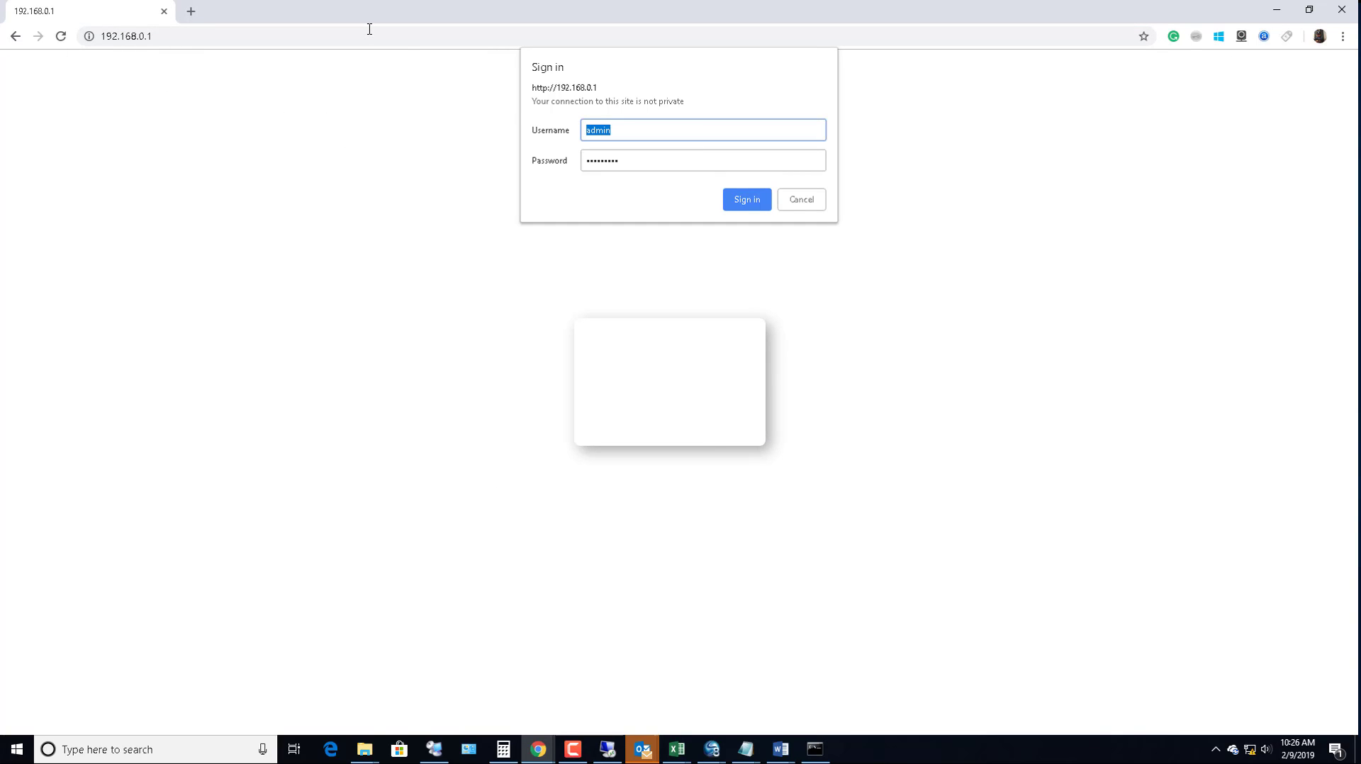
# Enter the router admin username and password and sign in
pyautogui.click(638, 130)
pyautogui.moveTo(638, 131); pyautogui.dragTo(501, 121)
pyautogui.click(645, 163)
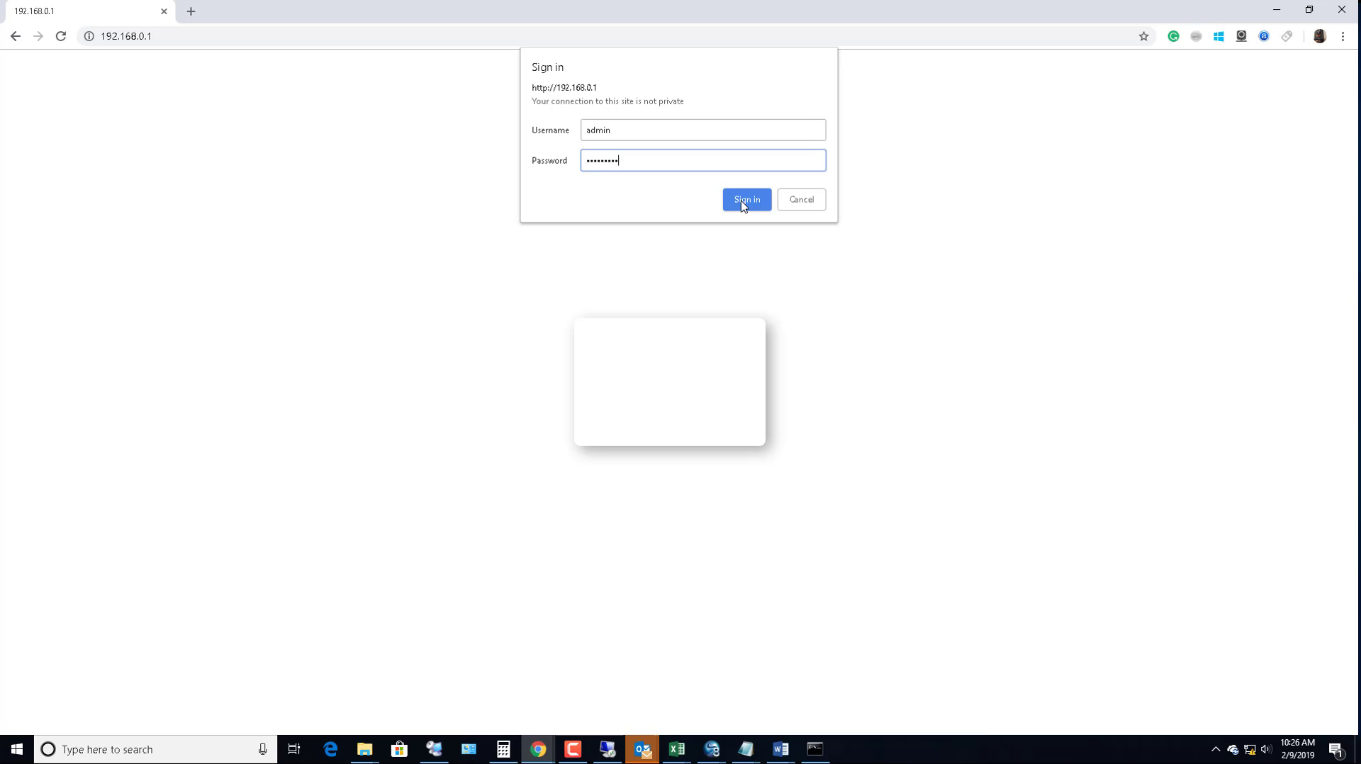
pyautogui.click(743, 201)
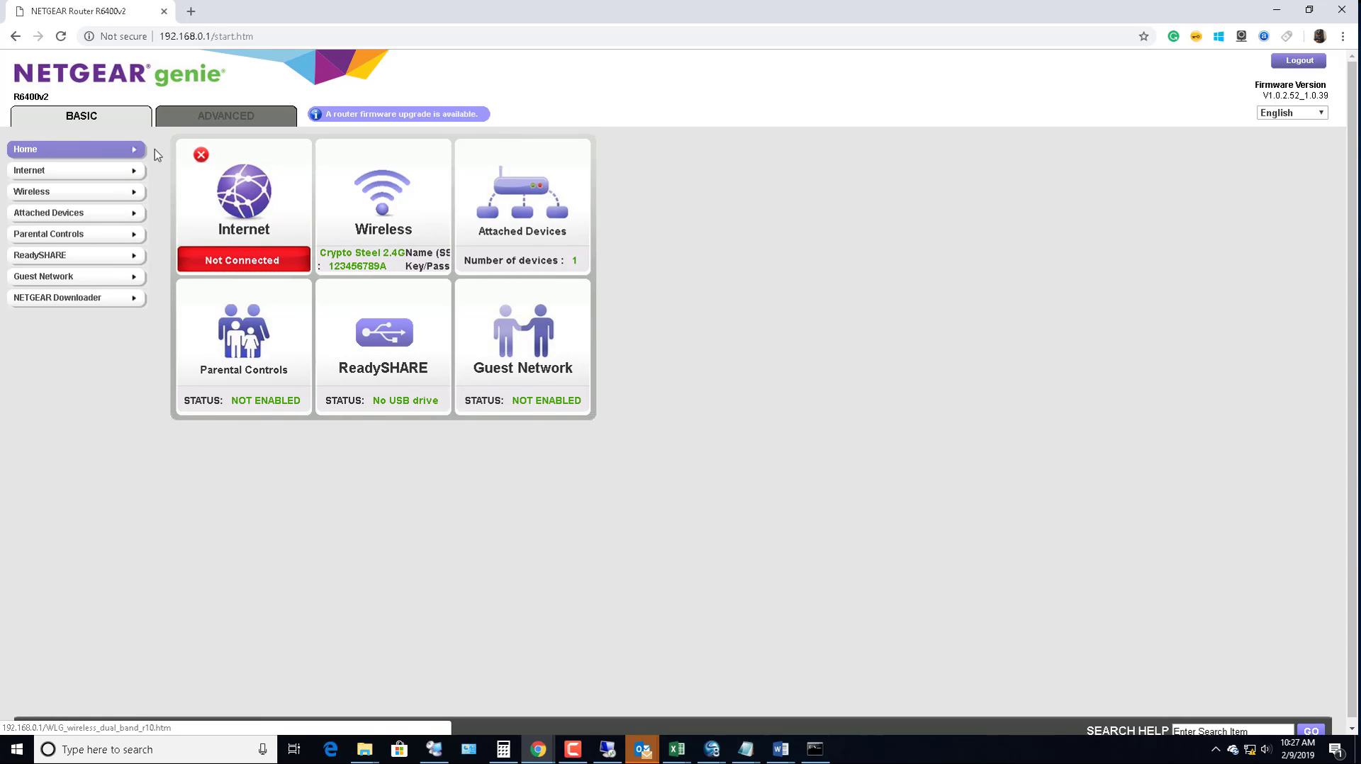
# View Wireless Setup under the Advanced Setup menu, then open the Internet Setup page
pyautogui.click(107, 123)
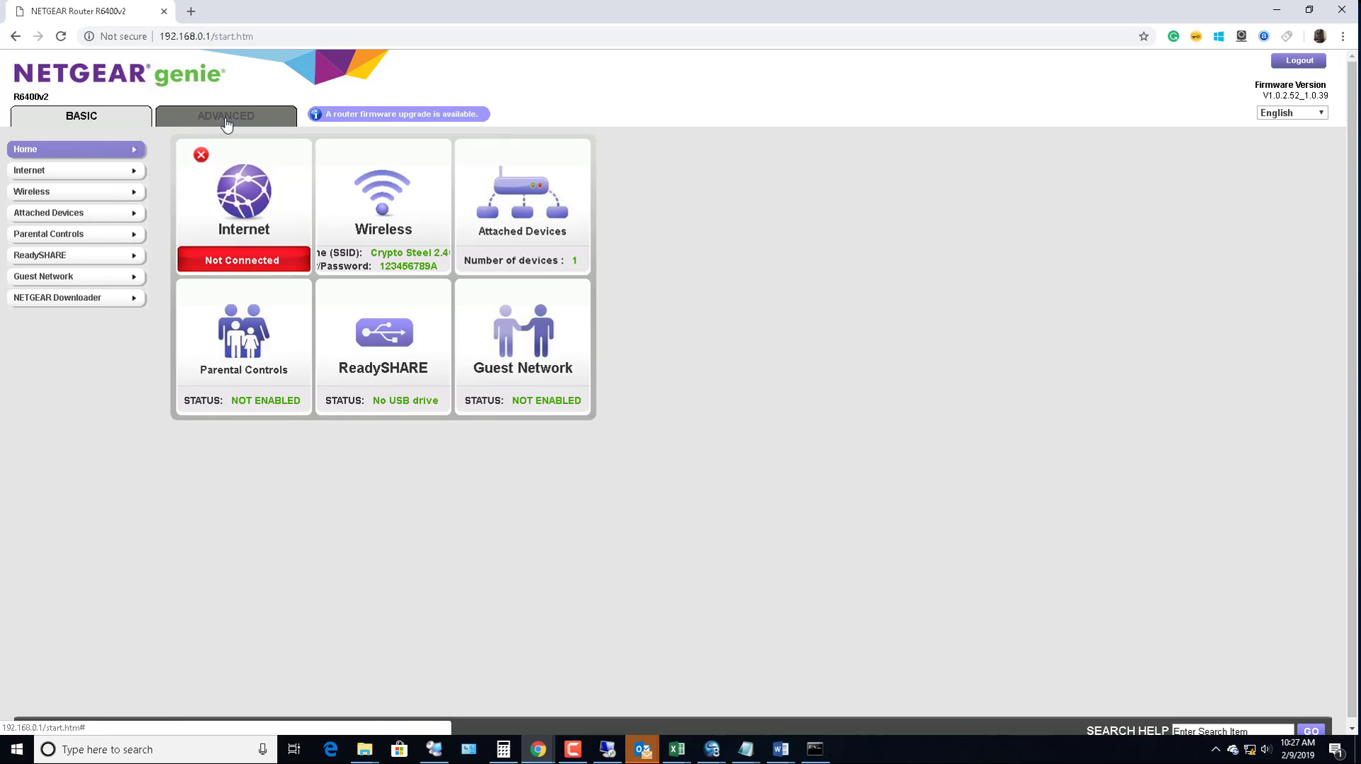
pyautogui.click(226, 121)
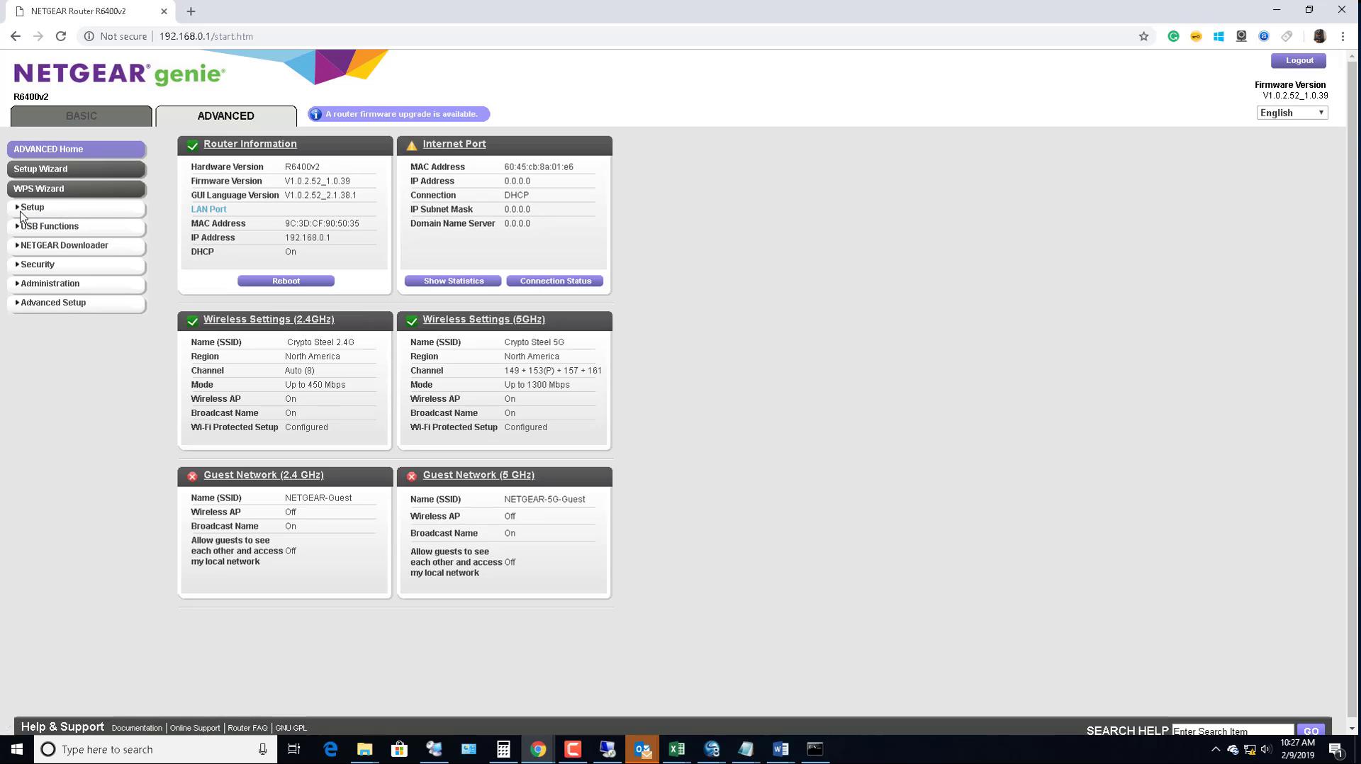
pyautogui.click(27, 208)
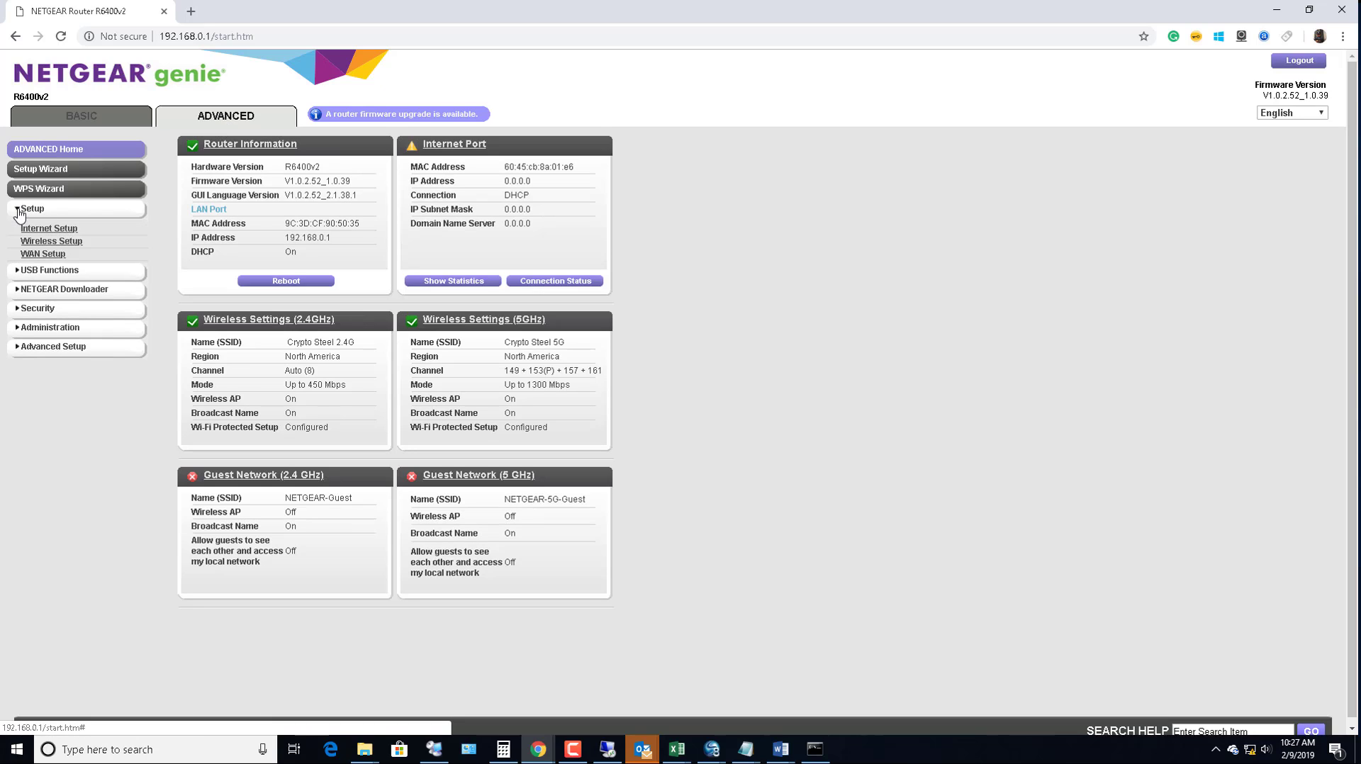
pyautogui.click(68, 245)
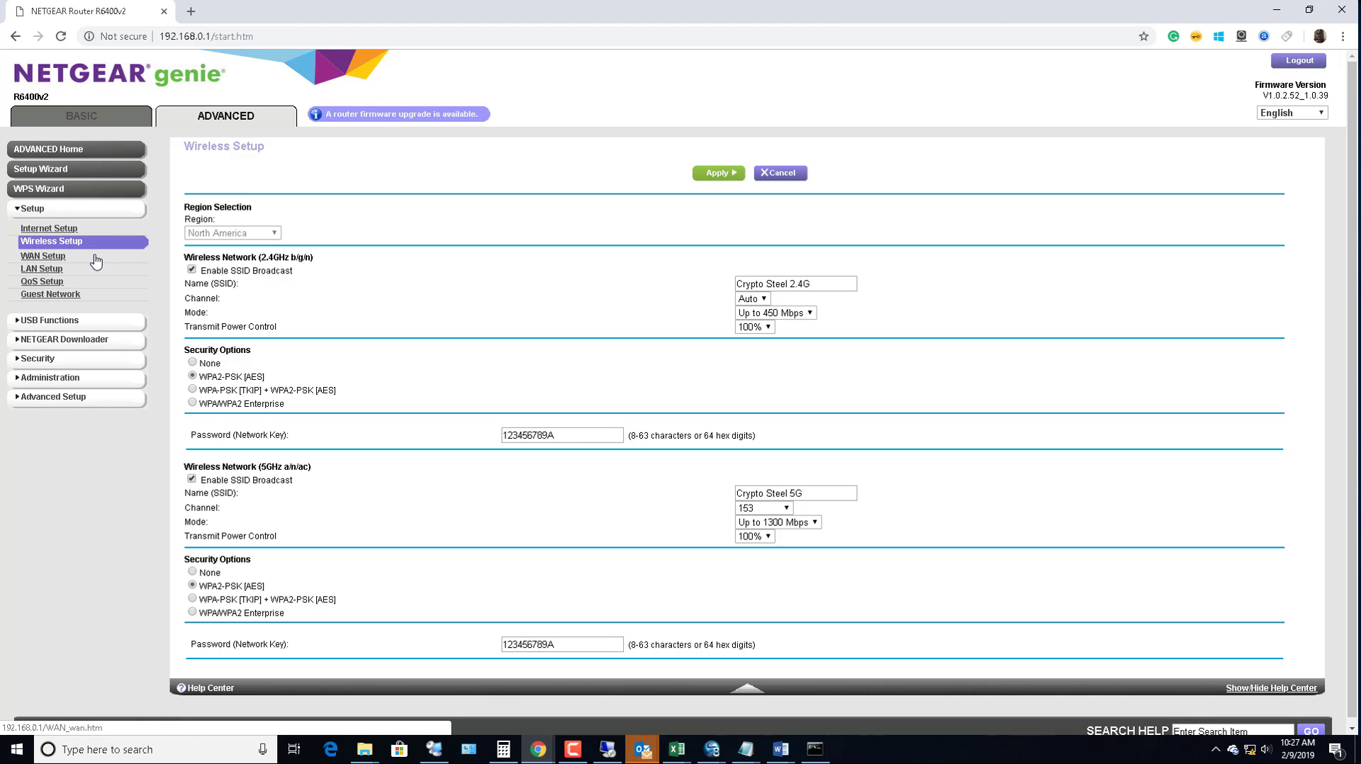
pyautogui.scroll(-1, 93, 264)
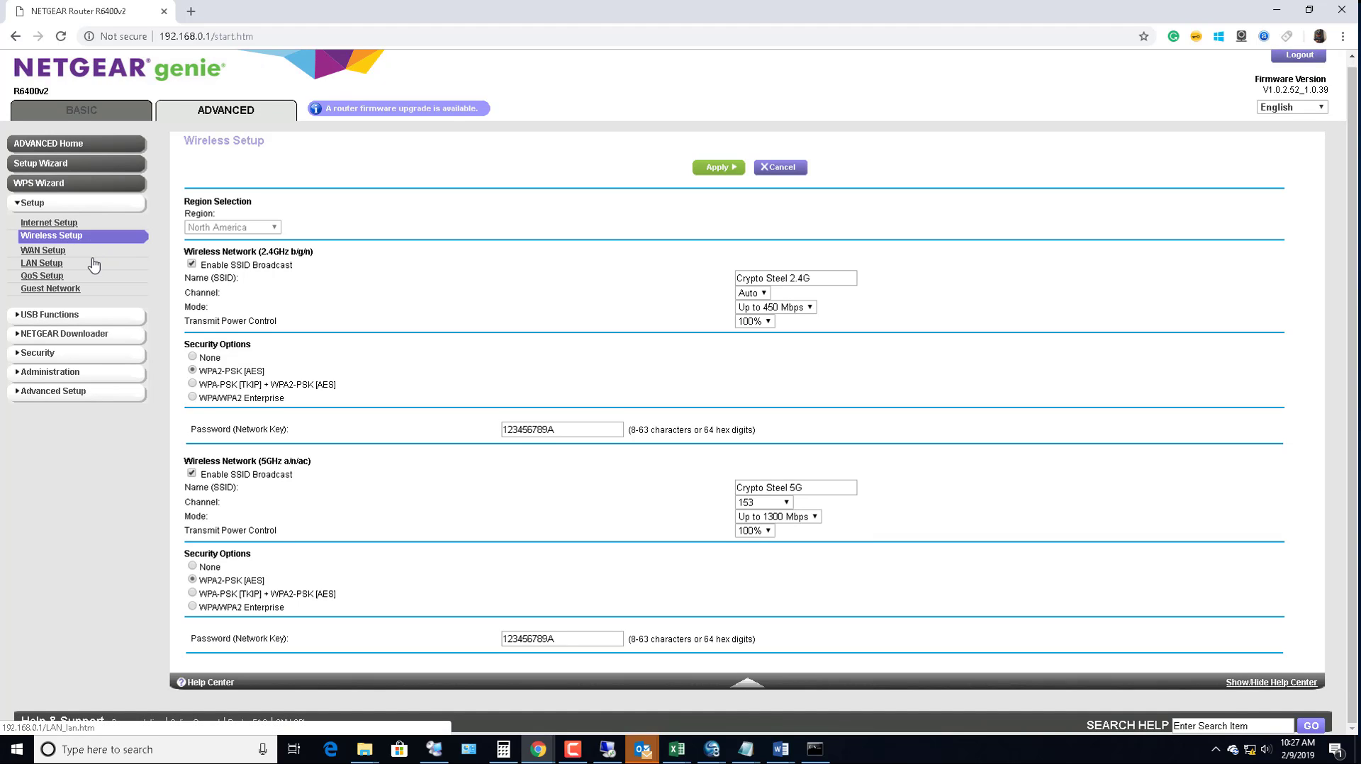
pyautogui.click(71, 224)
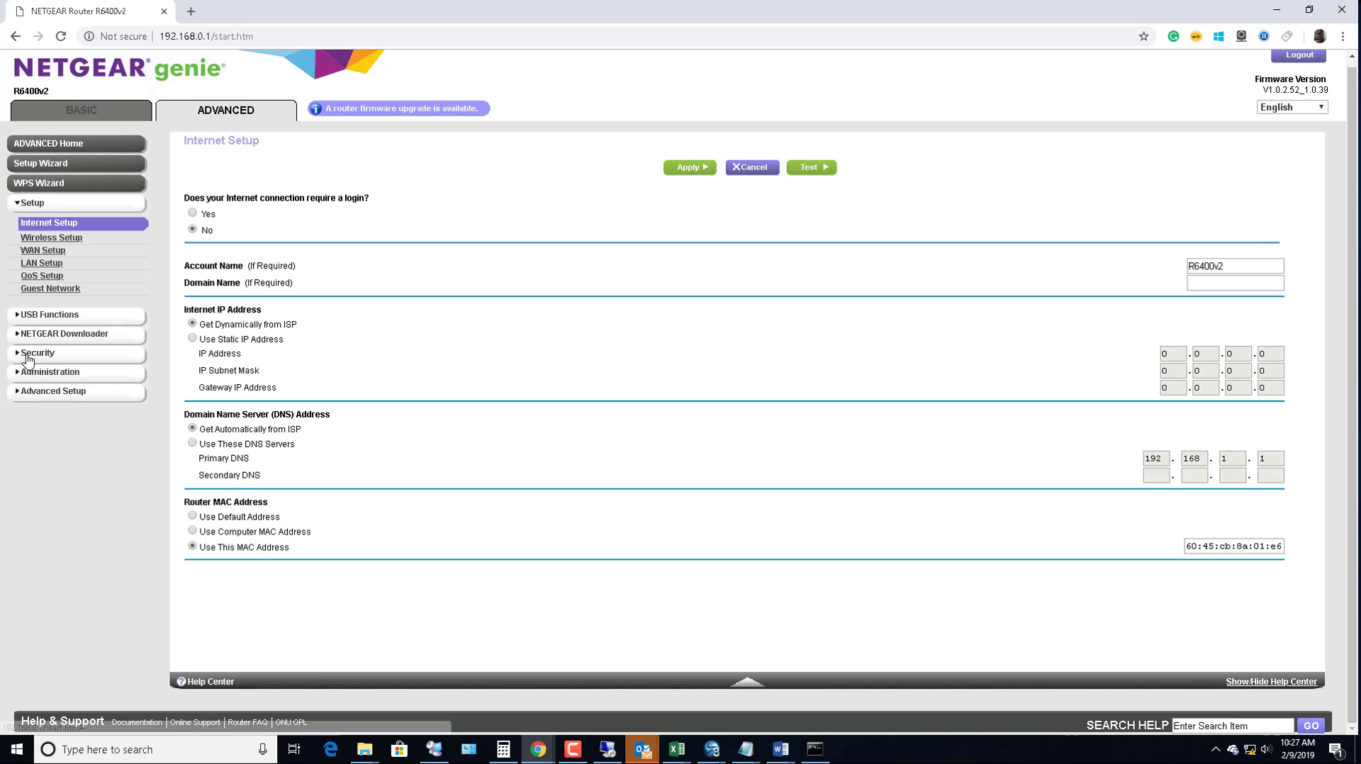
# Open LAN Setup to view router IP 192.168.0.1 and the 192.168.0.20–254 range
pyautogui.click(24, 392)
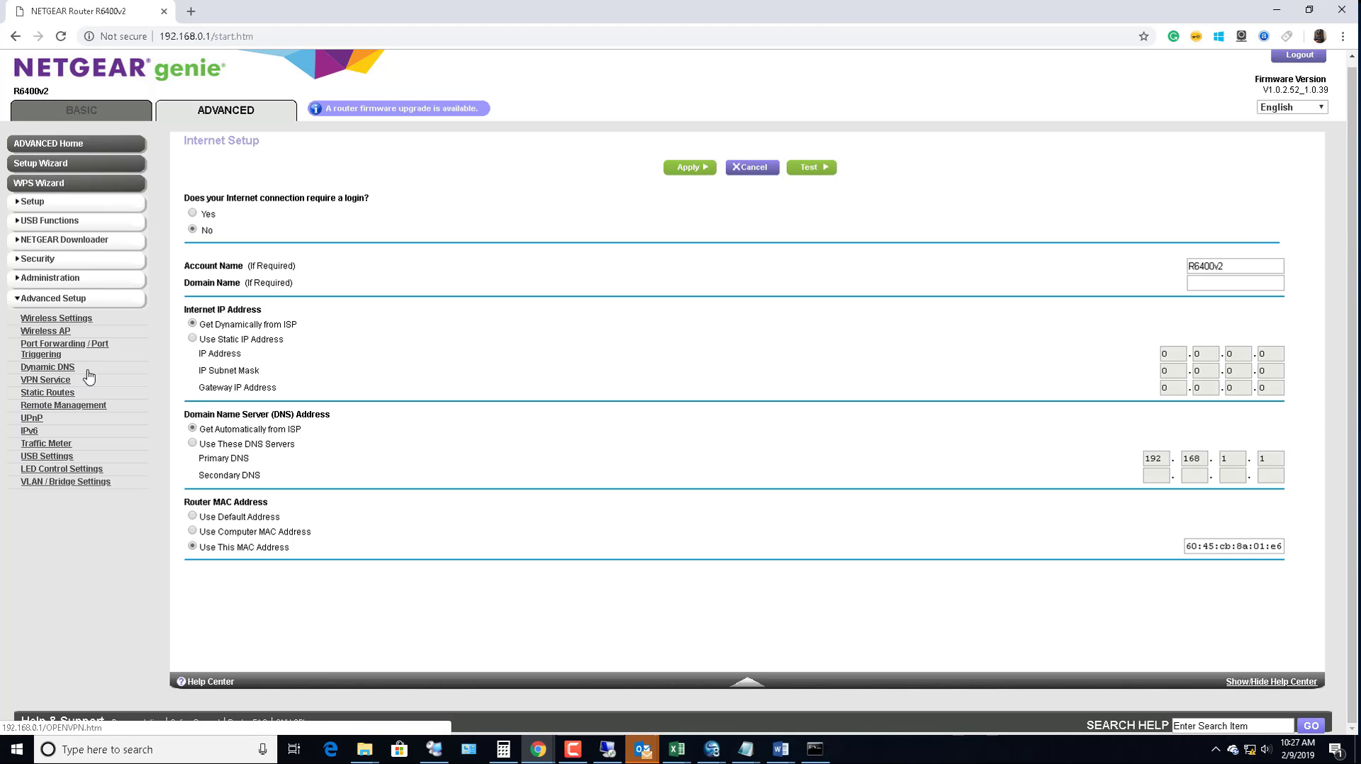
pyautogui.scroll(1, 107, 366)
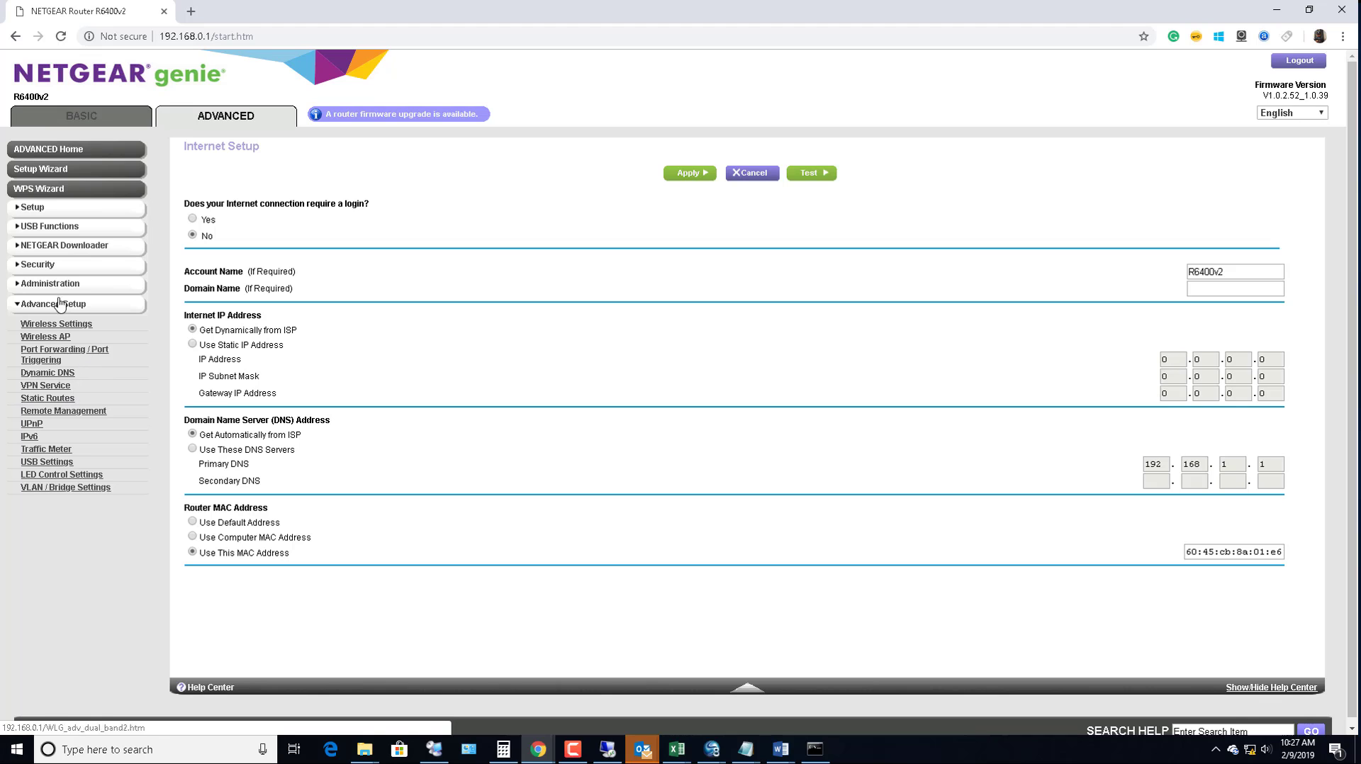
pyautogui.click(21, 209)
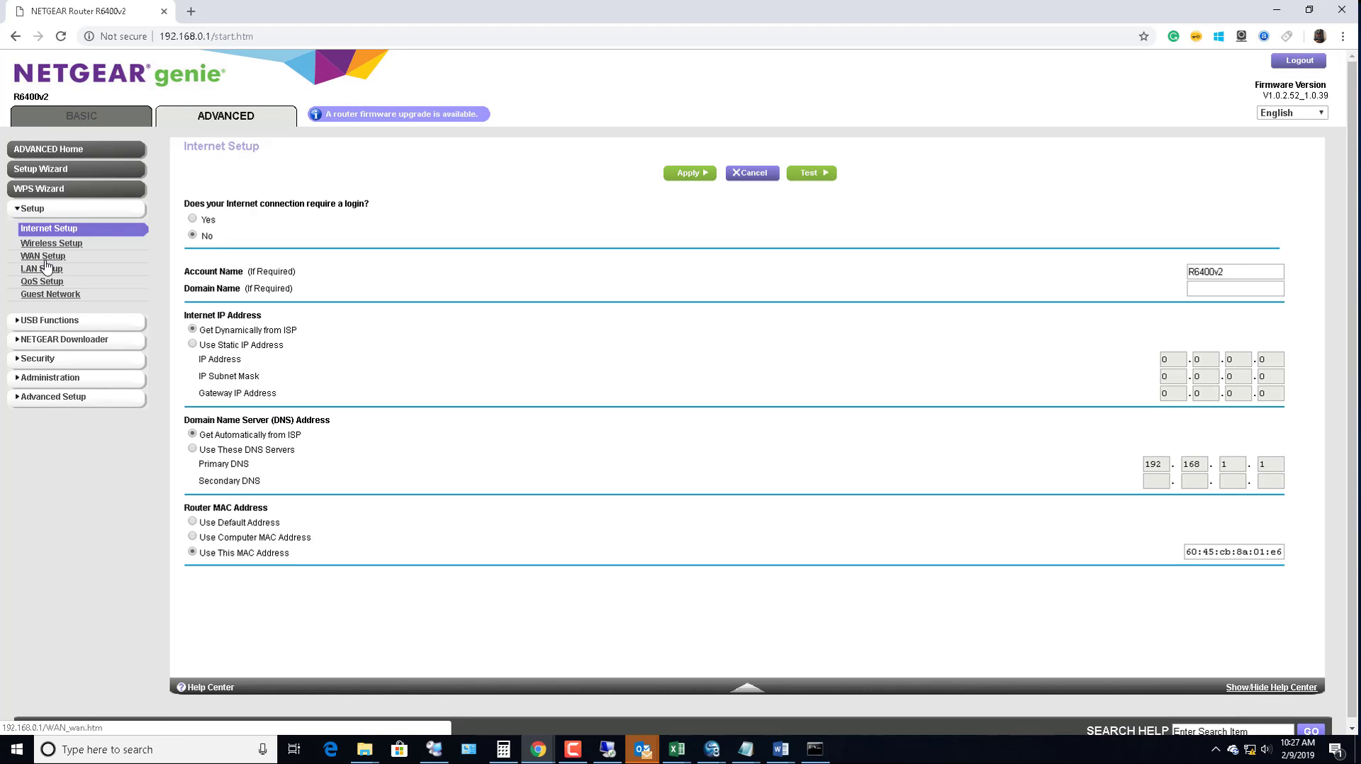
pyautogui.click(51, 269)
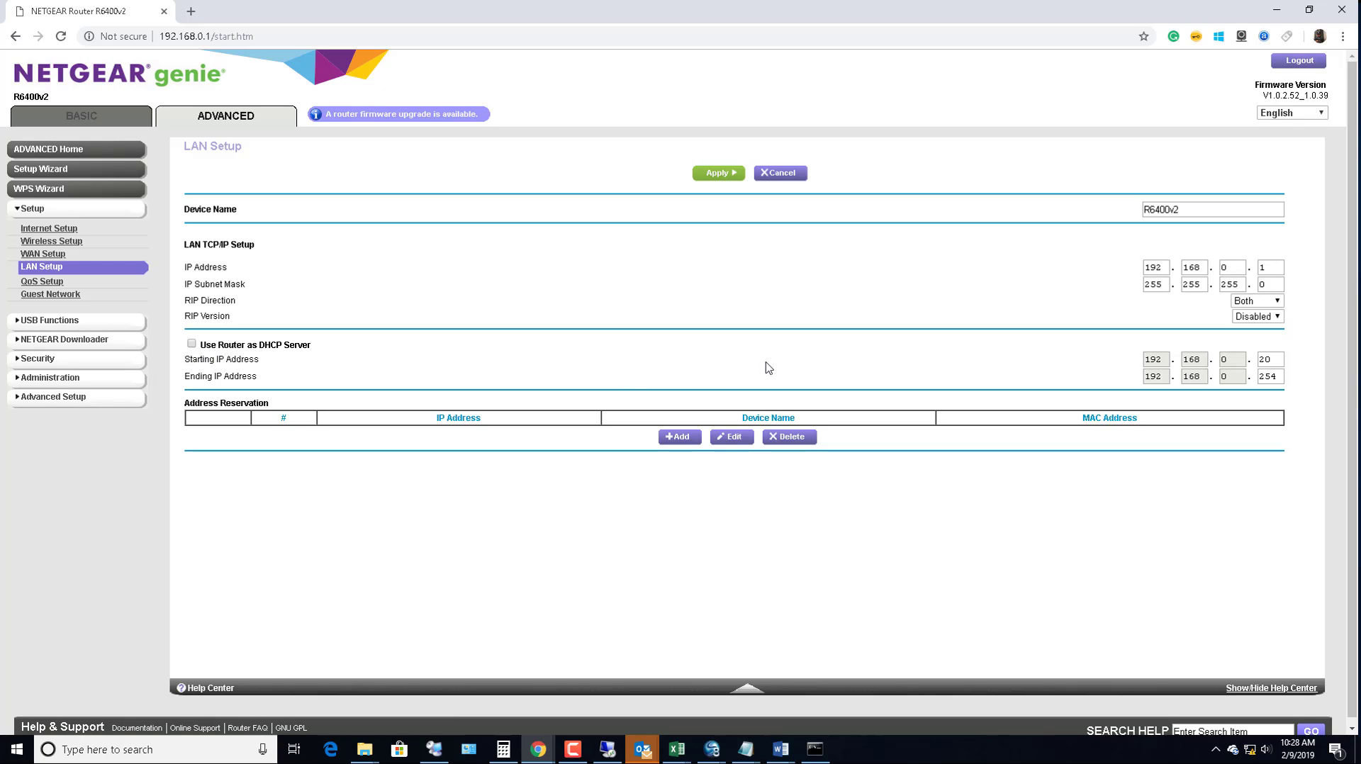
pyautogui.click(730, 173)
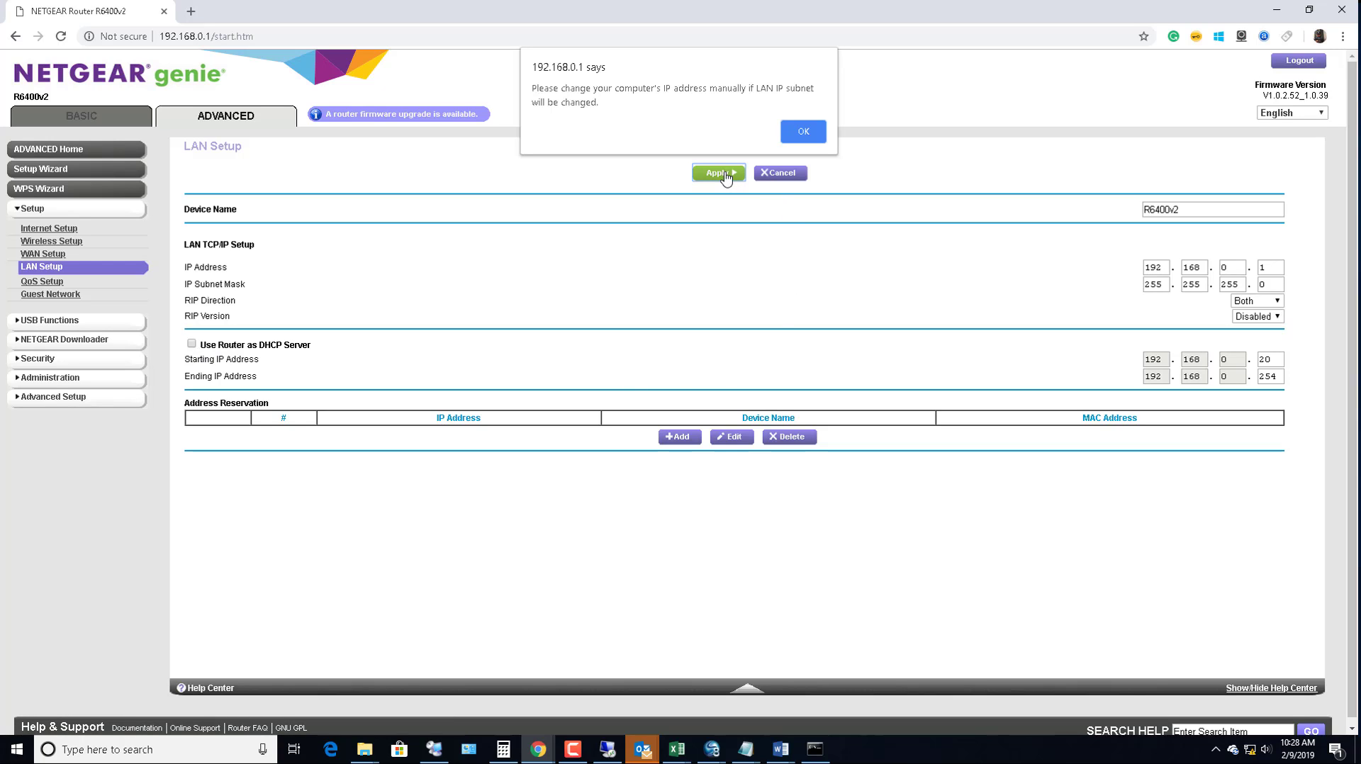
pyautogui.click(816, 133)
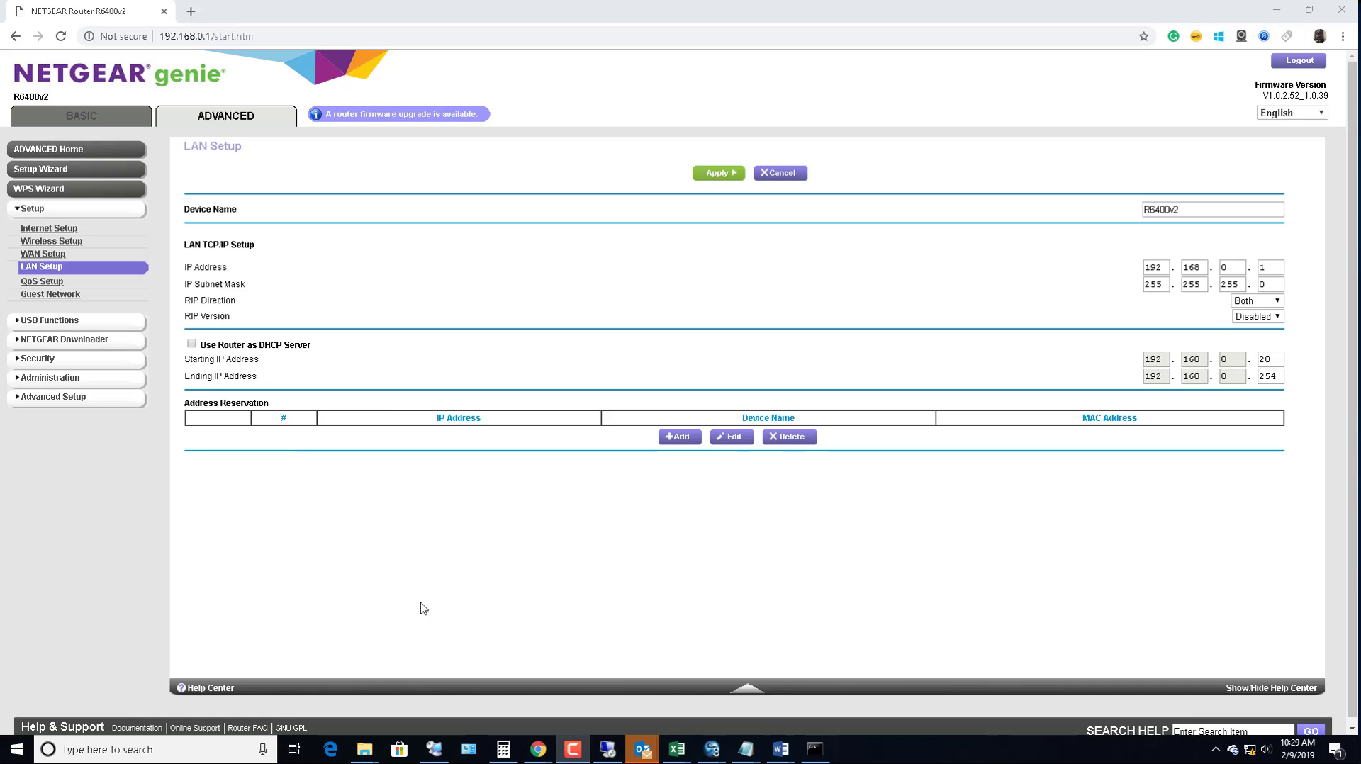
# Open Wireless Setup and replace the 2.4 GHz network name with 'carsoncloud 2g'
pyautogui.click(64, 242)
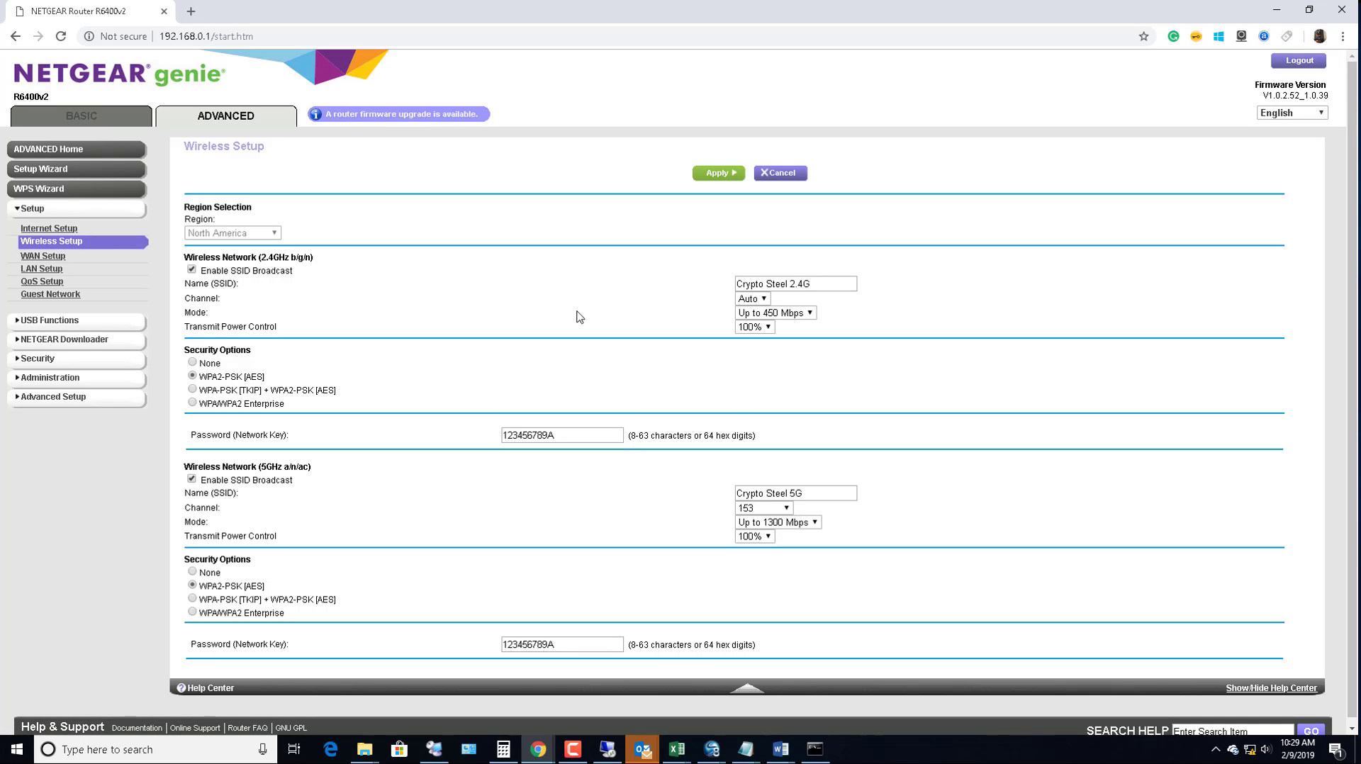
pyautogui.moveTo(825, 283); pyautogui.dragTo(566, 250)
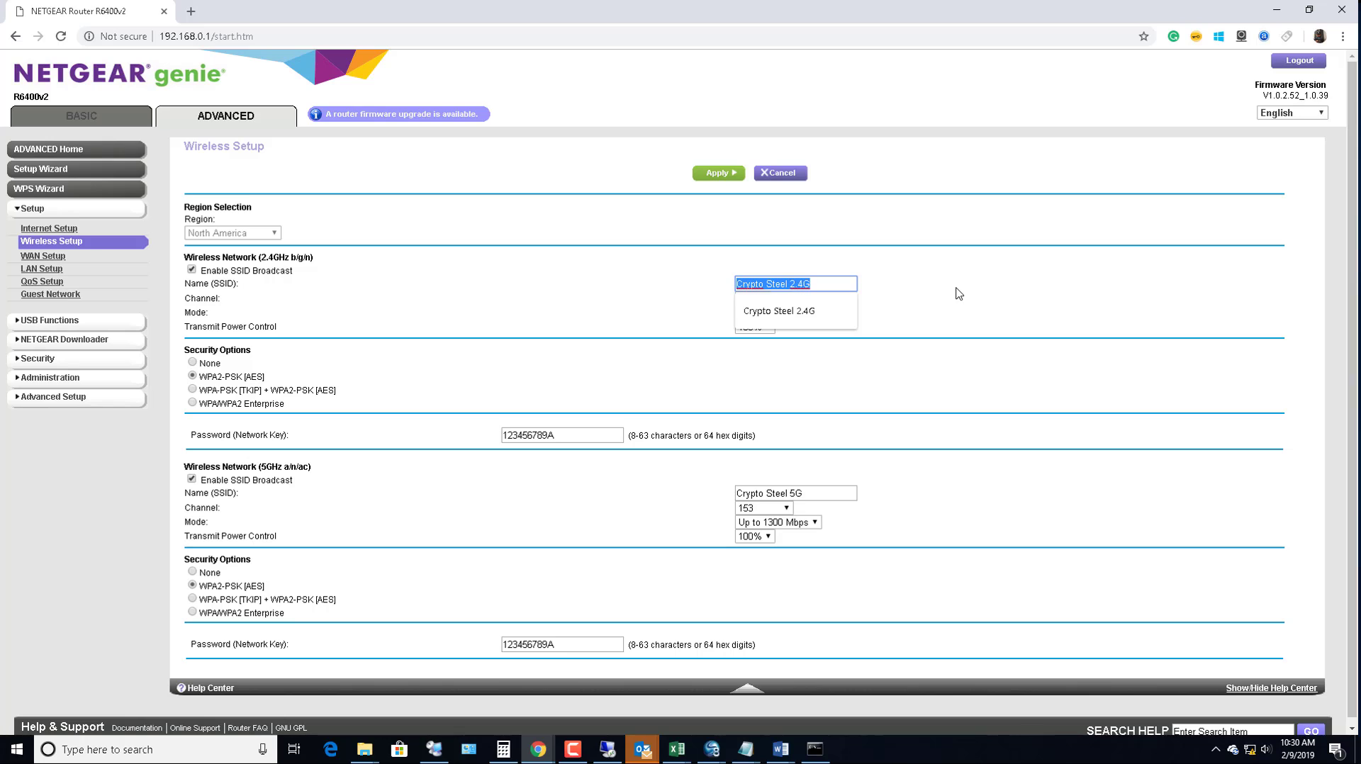
pyautogui.write('c')
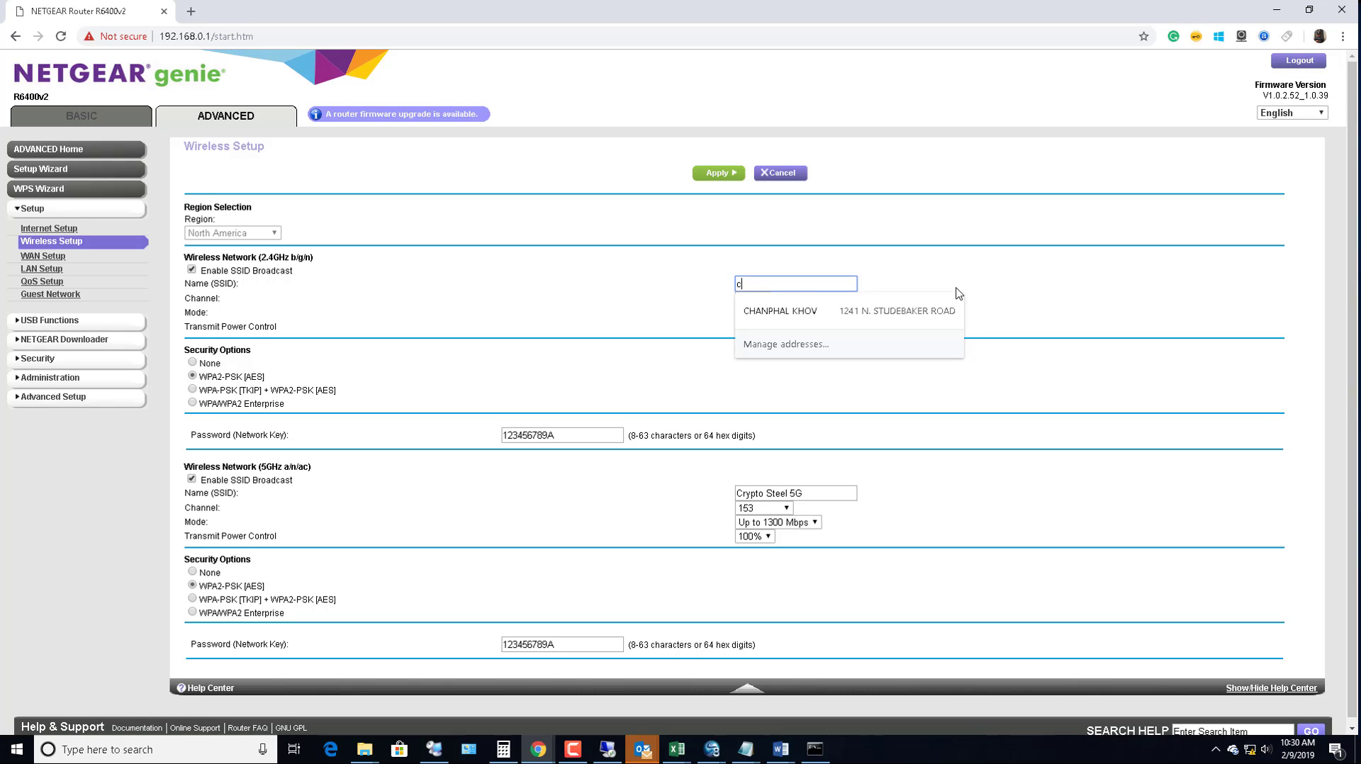
pyautogui.write('arson')
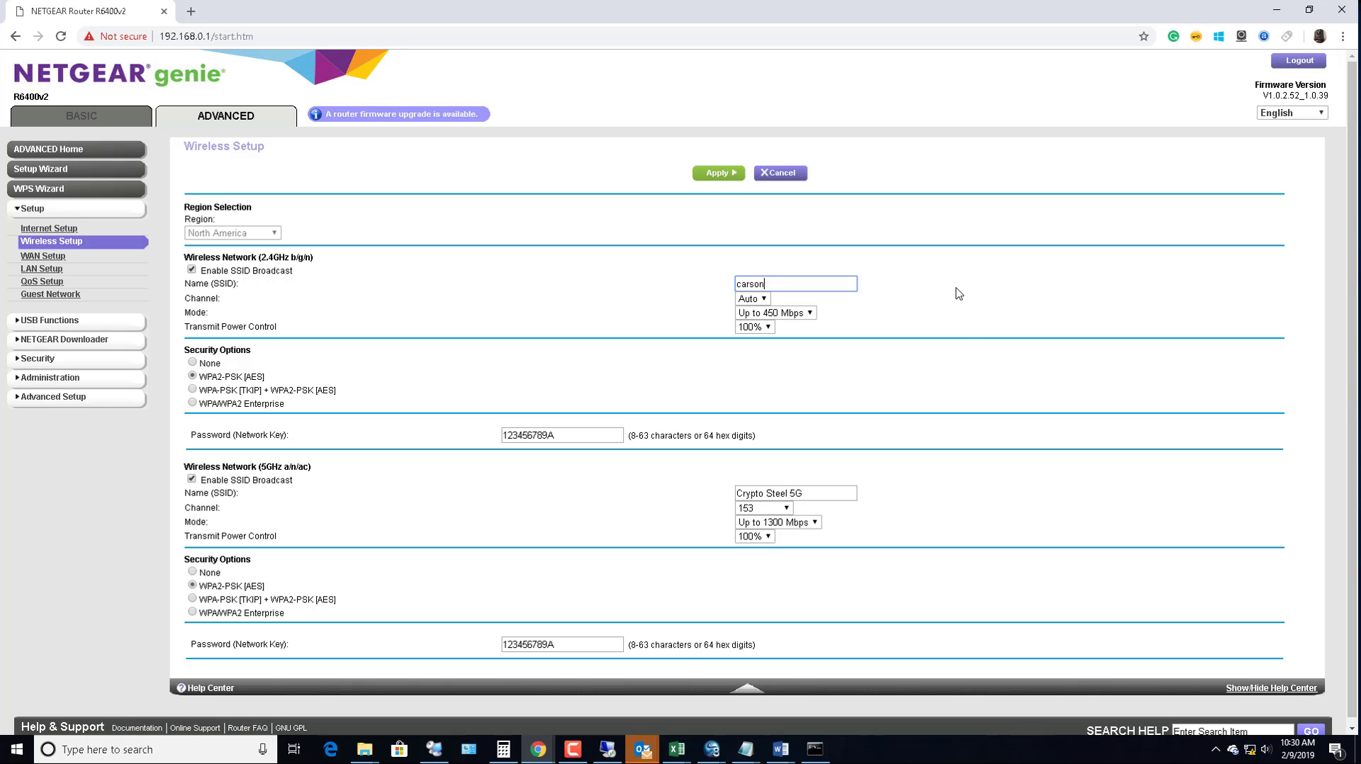
pyautogui.write('cloud')
pyautogui.write('2g')
# Correct the 2.4 GHz name to 'carsoncloud 2G' and copy 'carsoncloud' for the 5 GHz name
pyautogui.moveTo(809, 283); pyautogui.dragTo(345, 249)
pyautogui.click(799, 283)
pyautogui.doubleClick(800, 284)
pyautogui.click(800, 284)
pyautogui.write('G')
pyautogui.moveTo(787, 284); pyautogui.dragTo(631, 275)
pyautogui.hotkey('ctrl', 'c')
pyautogui.click(791, 495)
# Rename the 5 GHz network to 'carsoncloud 5G', keep the 2.4 GHz channel on Auto, and apply
pyautogui.moveTo(792, 494); pyautogui.dragTo(603, 464)
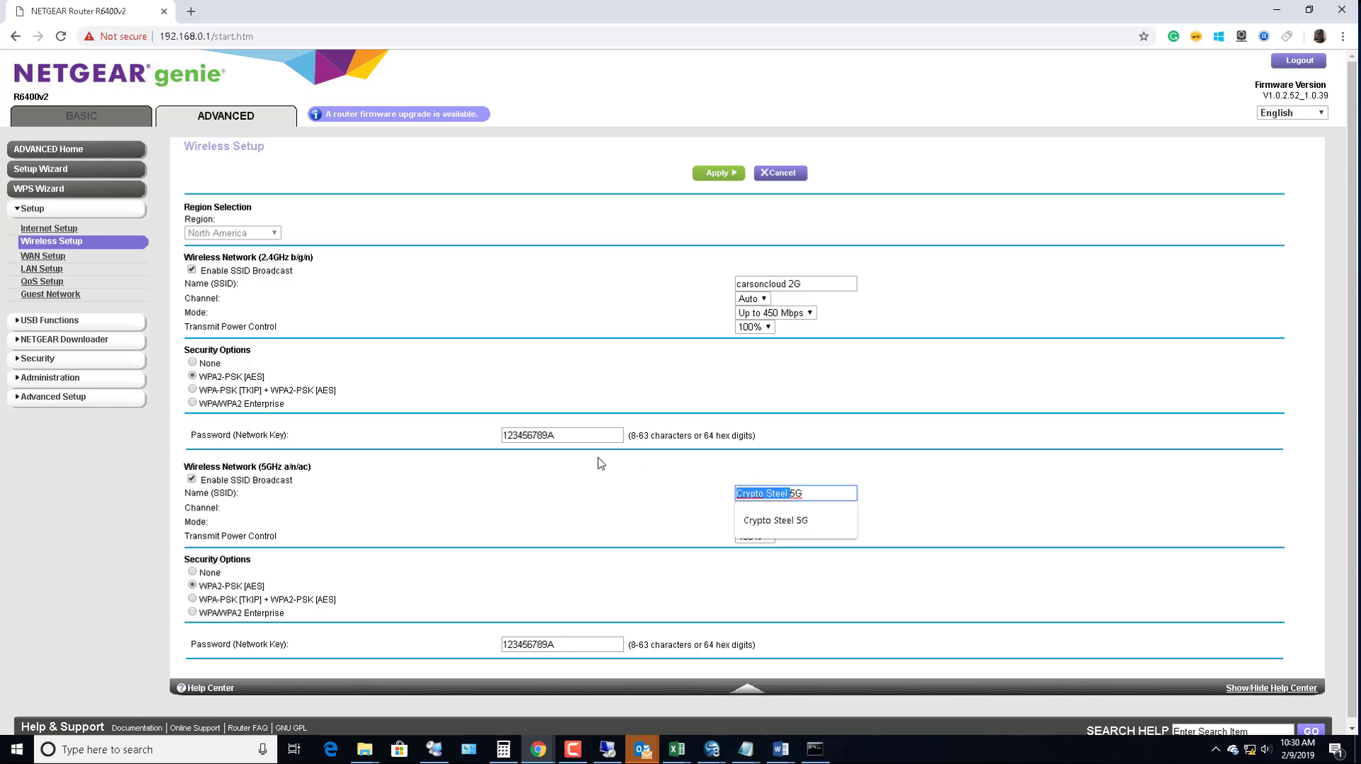
pyautogui.hotkey('ctrl', 'v')
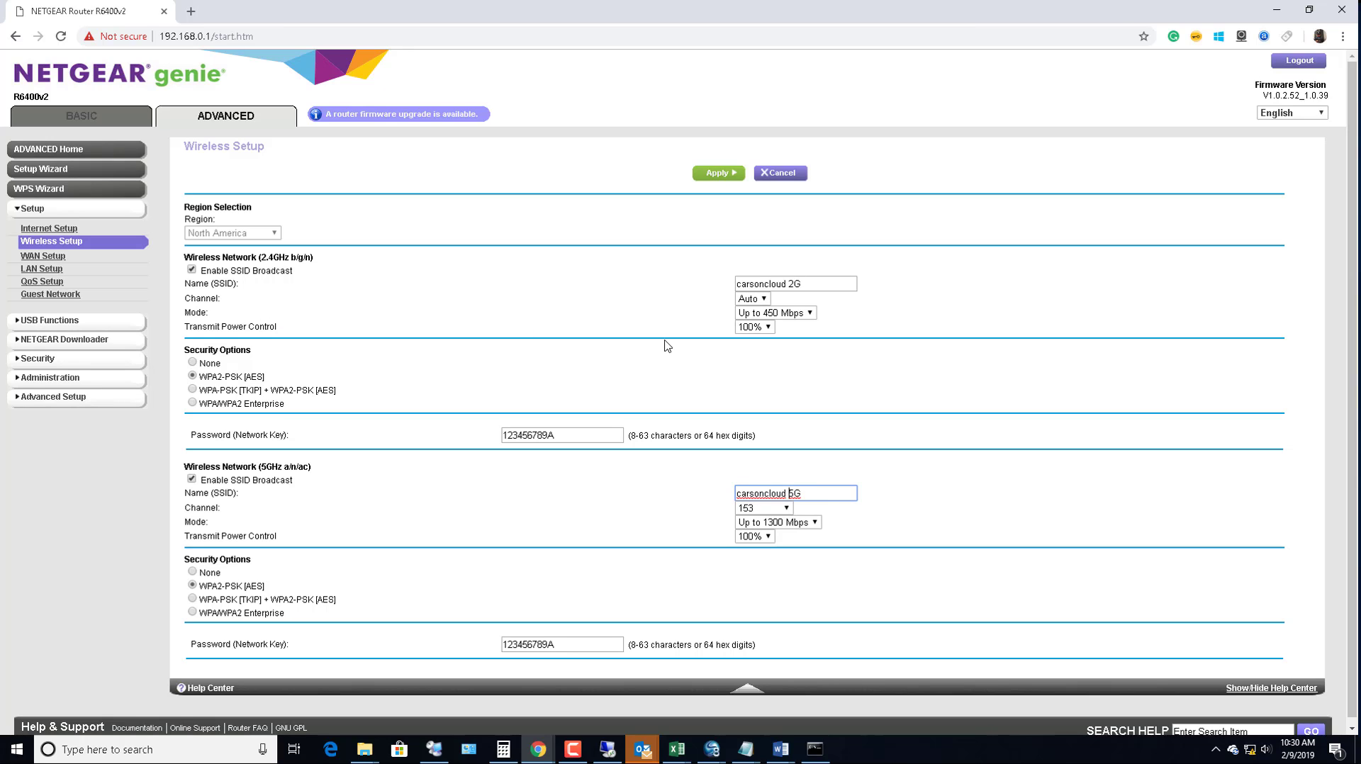
pyautogui.click(760, 303)
pyautogui.click(906, 315)
pyautogui.scroll(-1, 284, 365)
pyautogui.scroll(1, 760, 473)
pyautogui.click(729, 176)
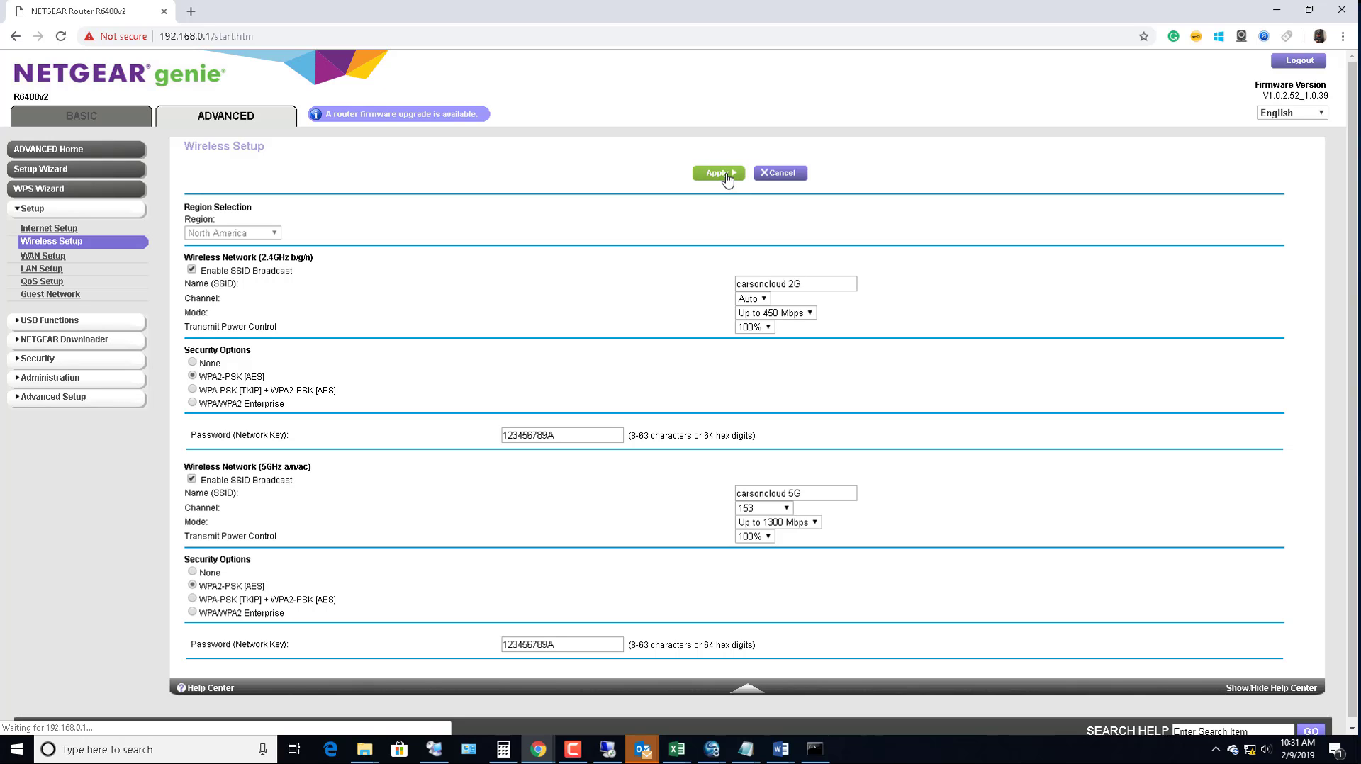